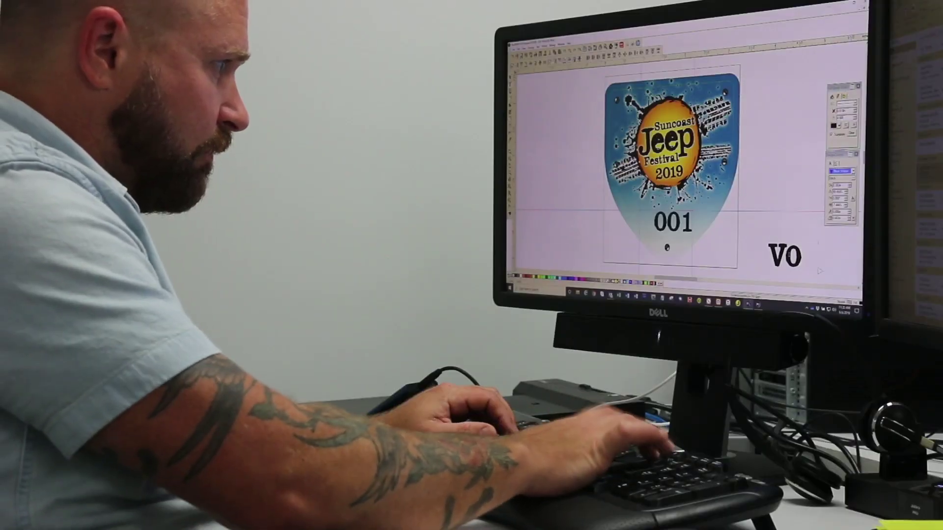
Renumber the second-row tiles to 016, 017 and 018, then select the 011 digits to replace.
type("1")
type("6")
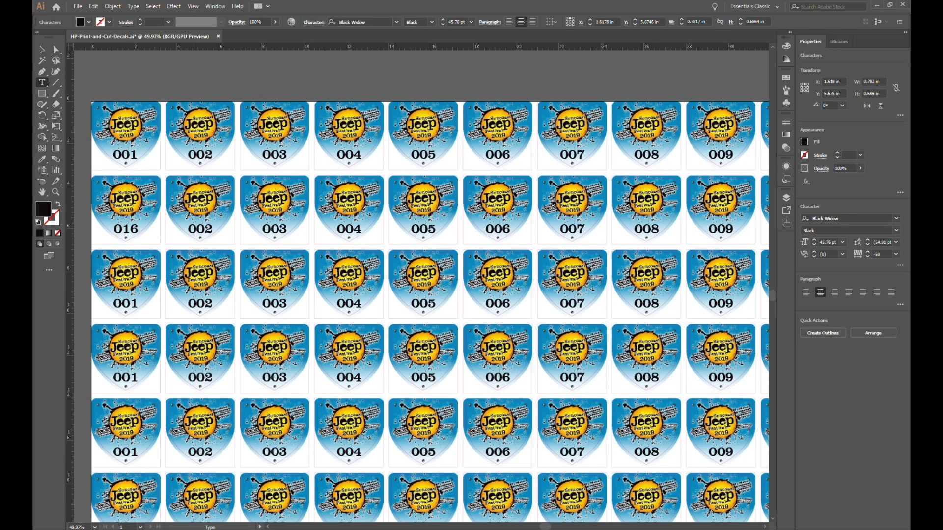
double_click(200, 229)
type("017")
double_click(274, 229)
type("018")
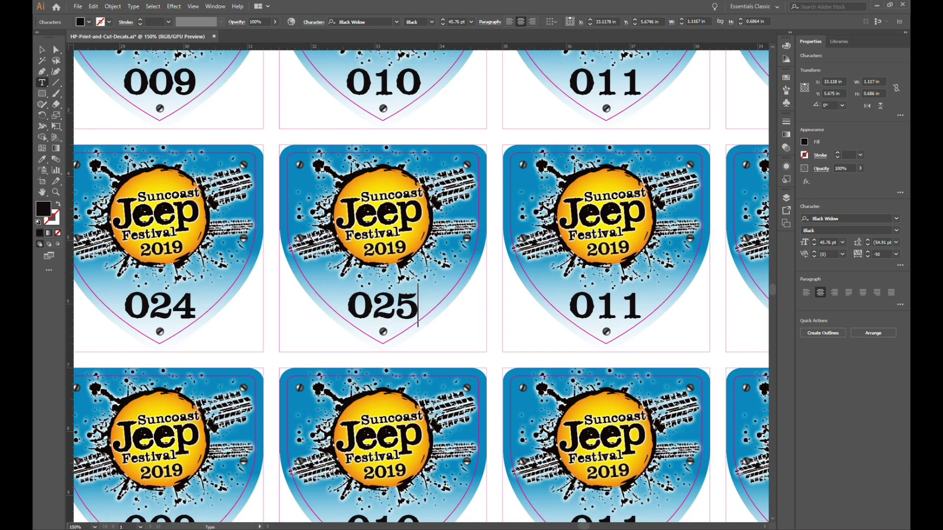
left_click_drag(593, 305, 641, 305)
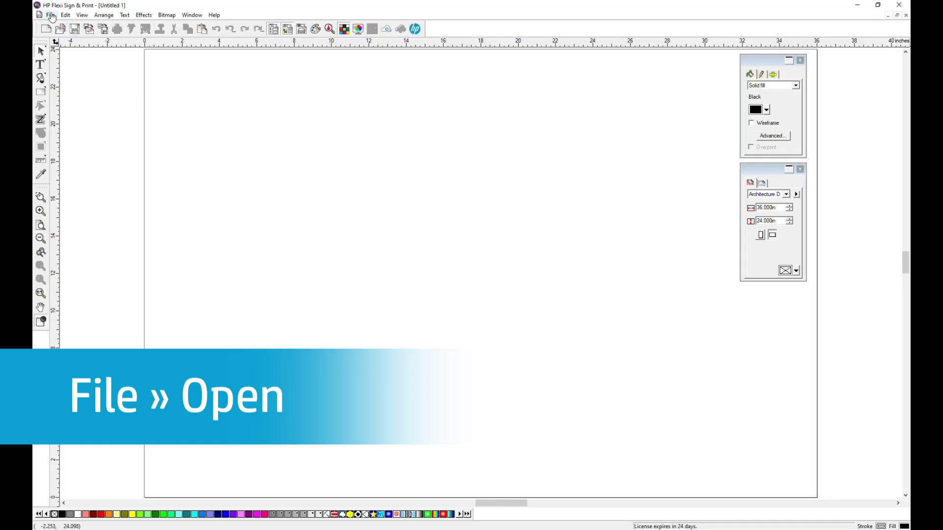
Open the newer HP-Print-and-Cut-Decals file with 'Import text as paths' left unchecked.
left_click(50, 15)
left_click(61, 34)
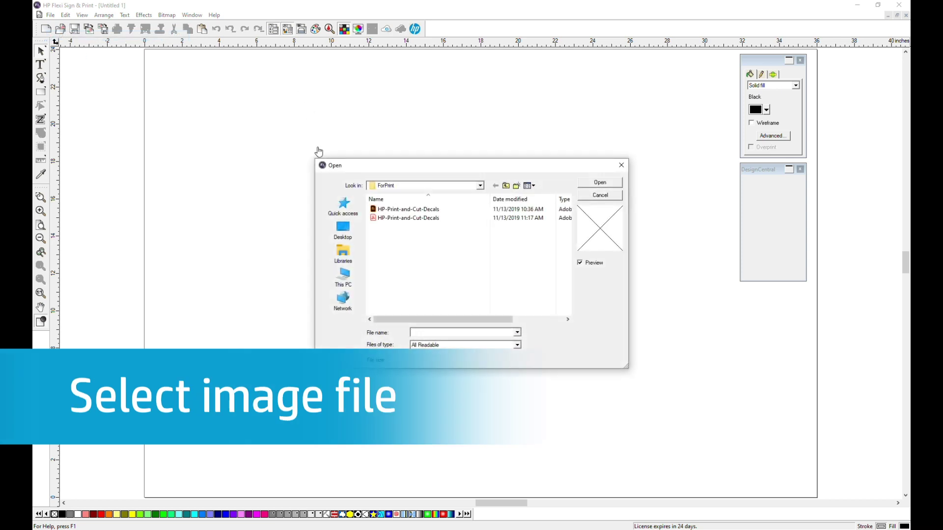
left_click(373, 217)
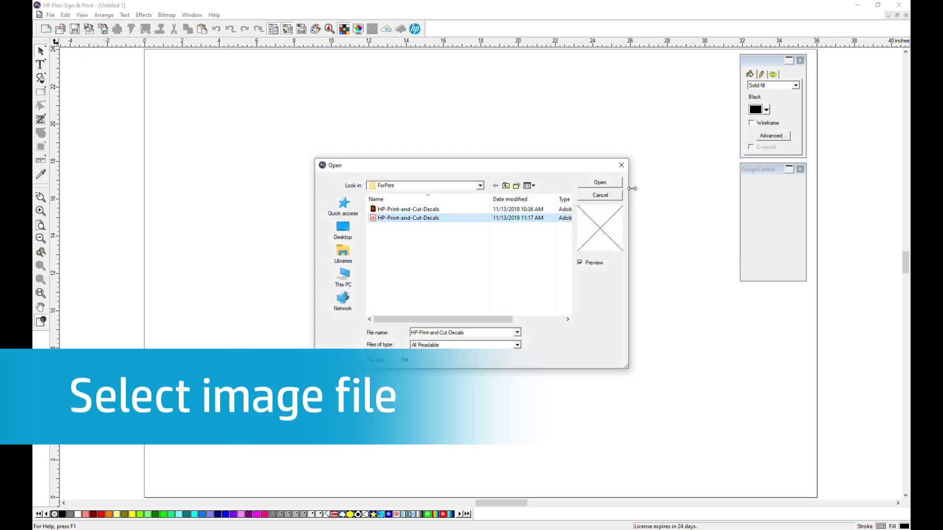
left_click(601, 182)
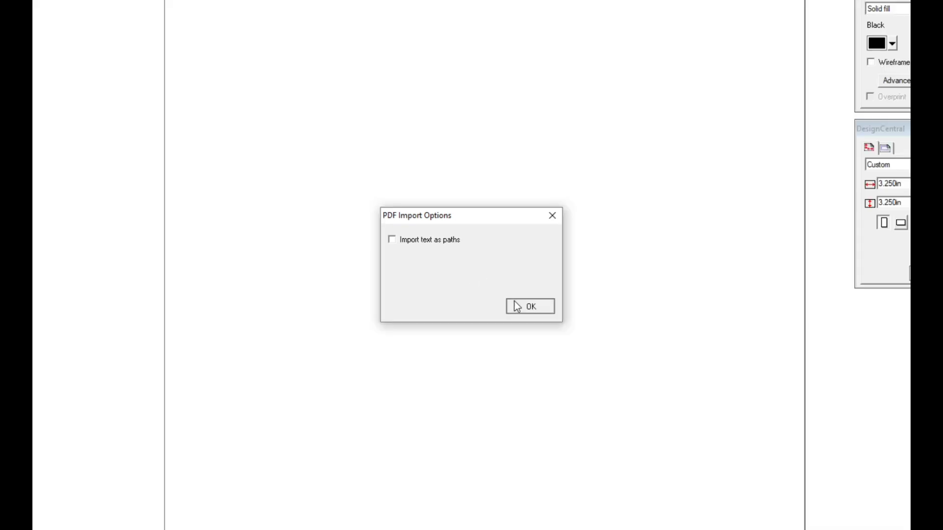
left_click(513, 304)
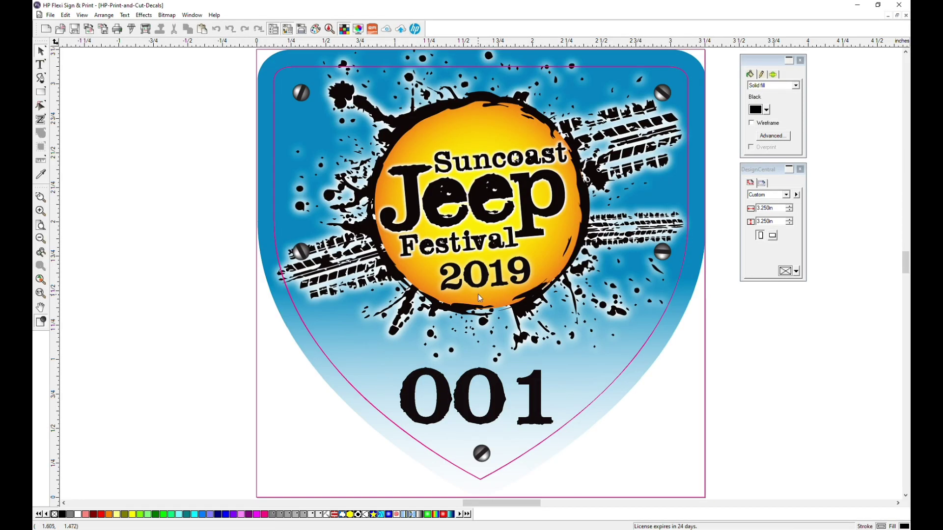
left_click(496, 403)
double_click(446, 415)
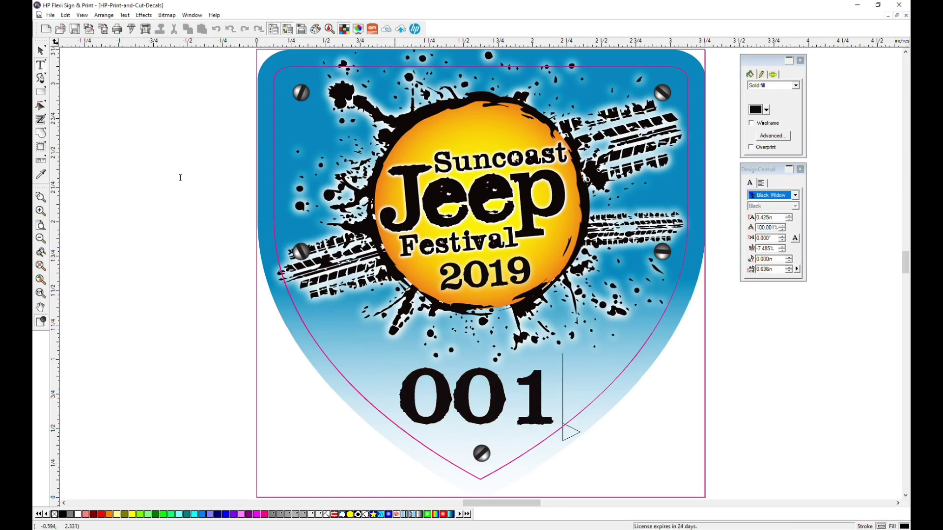
key("BackSpace")
key("BackSpace")
type("99")
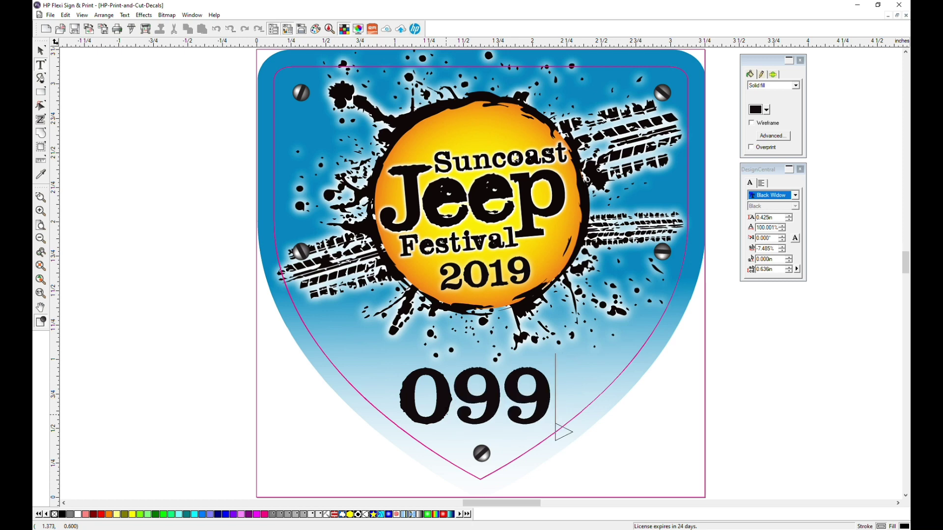
key("BackSpace")
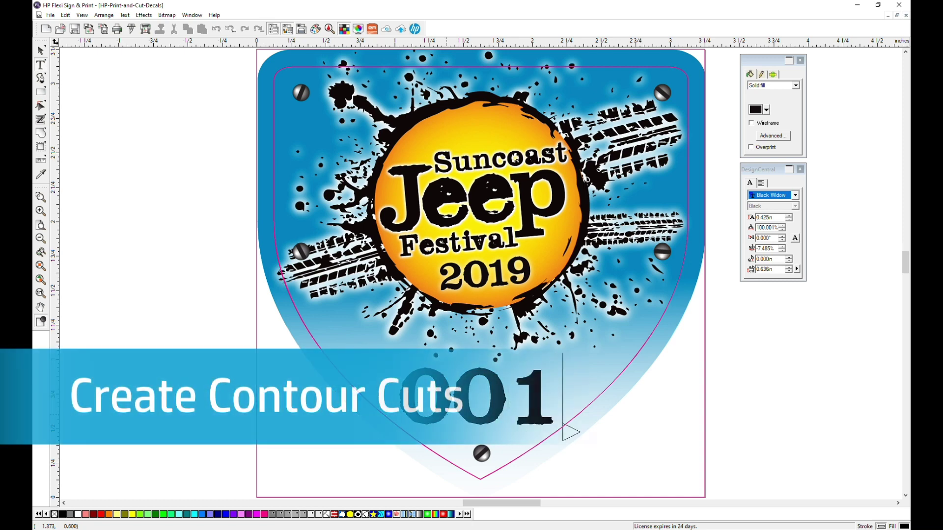
left_click(273, 103)
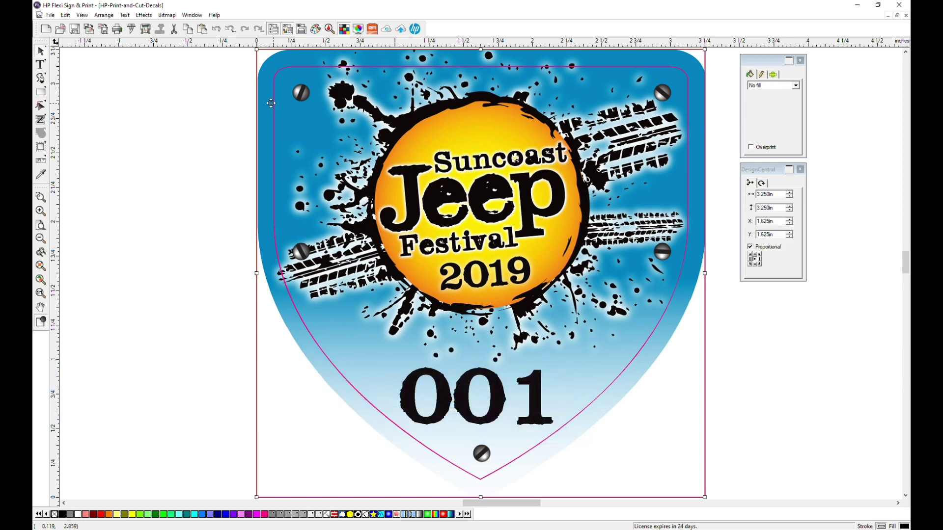
left_click_drag(275, 107, 156, 87)
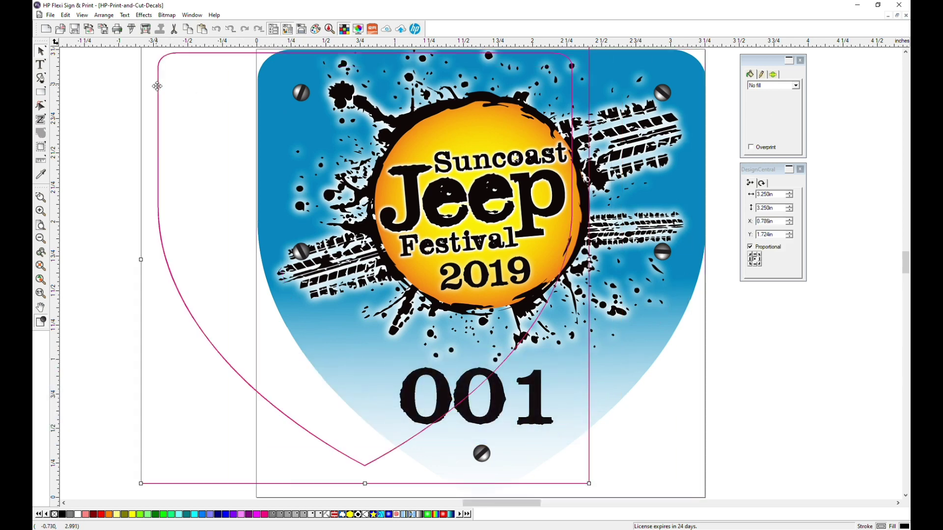
key("ctrl+z")
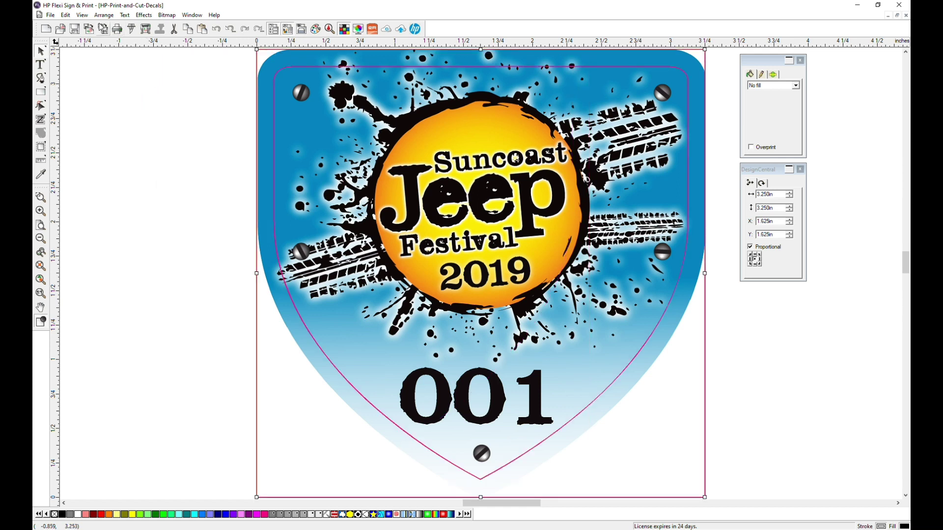
Unmask the decal artwork via Arrange > Mask > Unmask and delete the leftover black box.
left_click(98, 16)
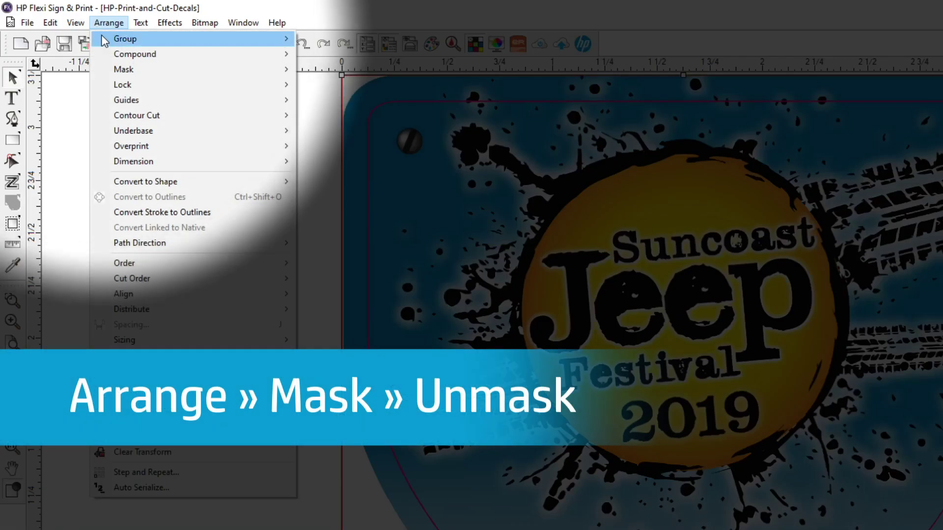
mouse_move(185, 74)
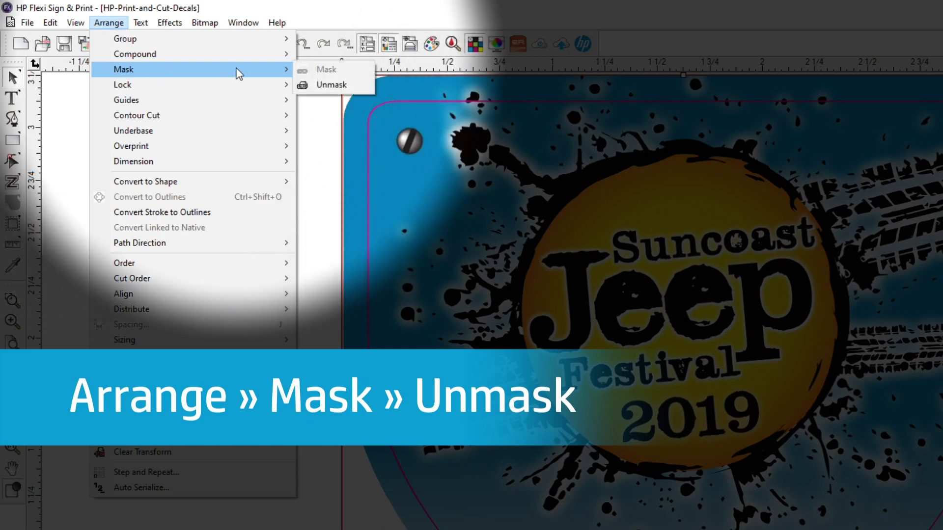
left_click(330, 84)
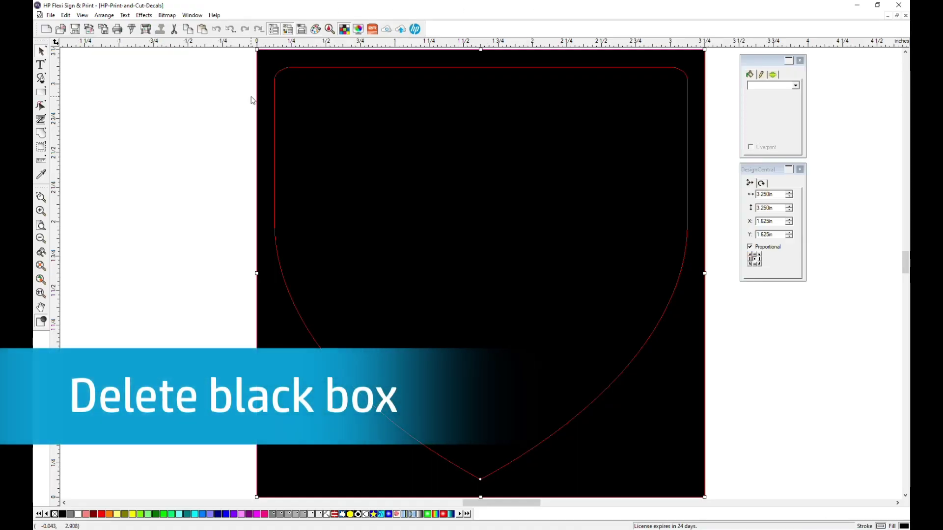
left_click(283, 103)
left_click(315, 112)
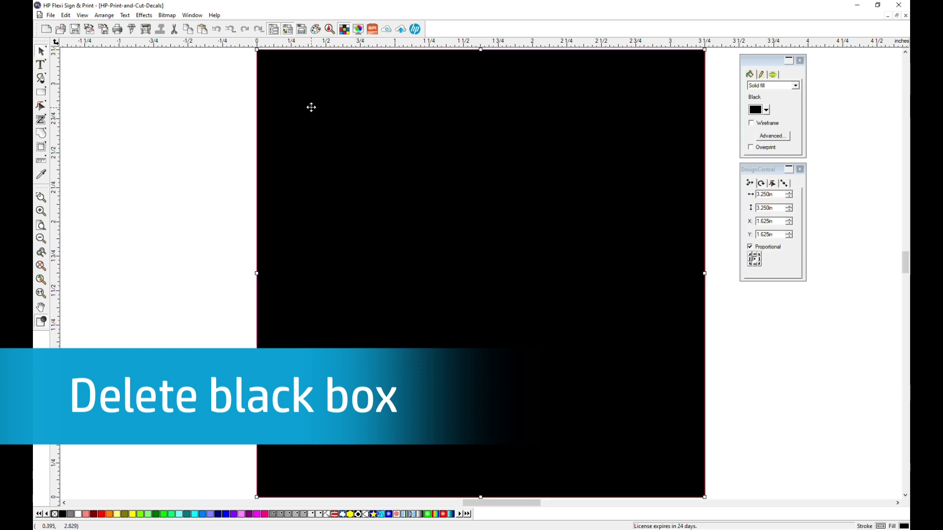
key("Delete")
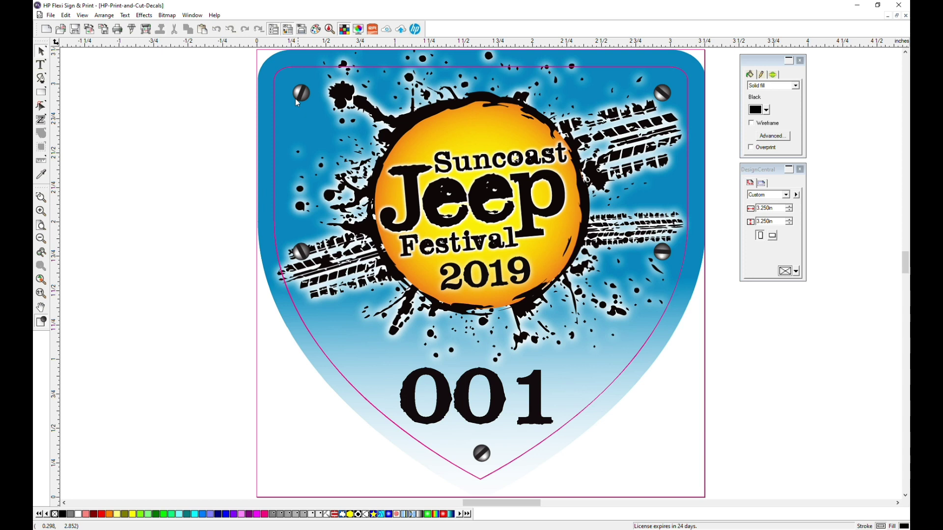
Apply Contour Cut to the magenta contour line and set its stroke to Transparent.
left_click(290, 67)
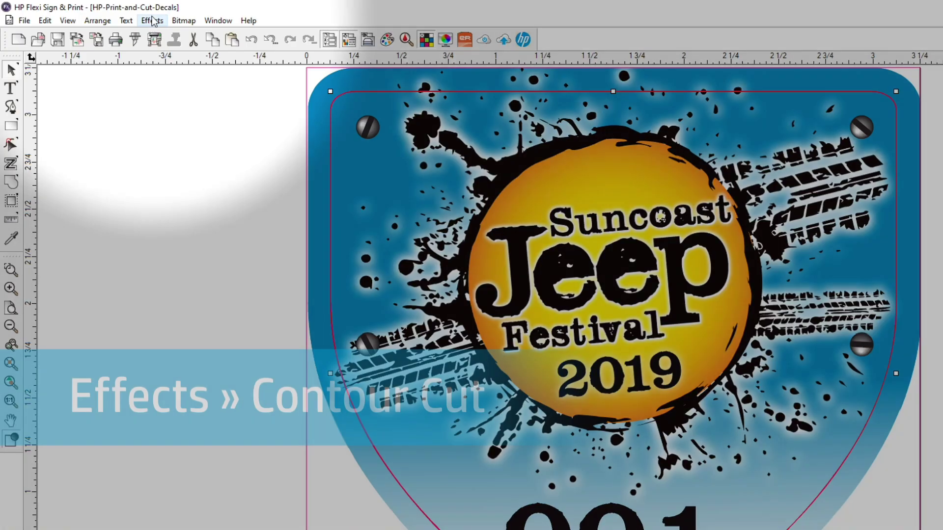
left_click(152, 21)
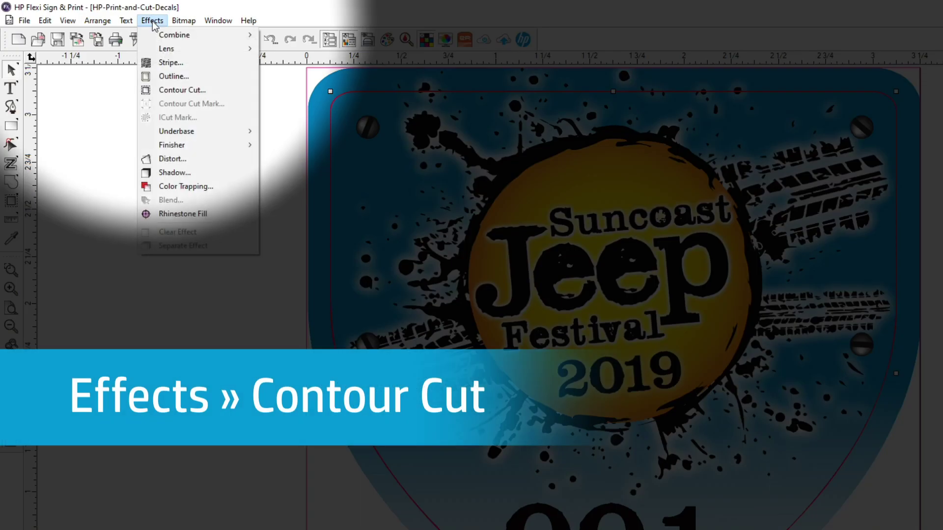
left_click(162, 90)
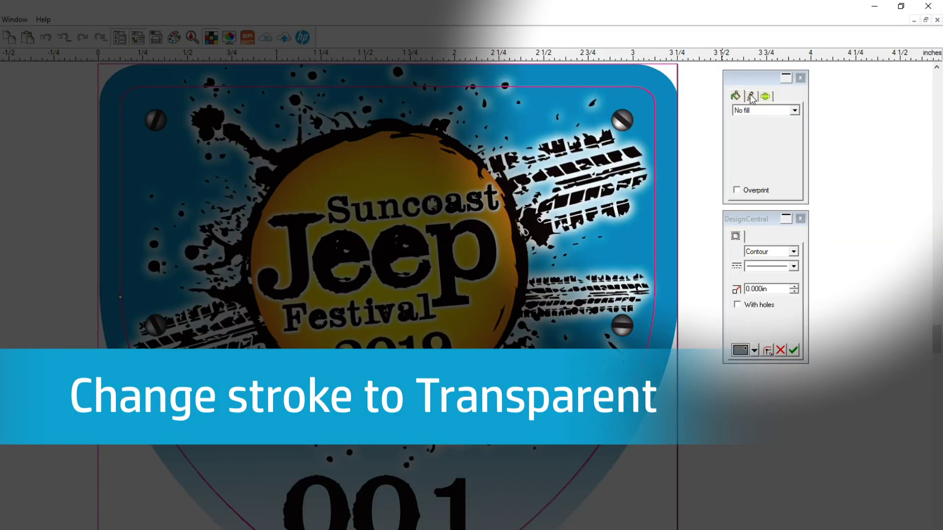
left_click(762, 73)
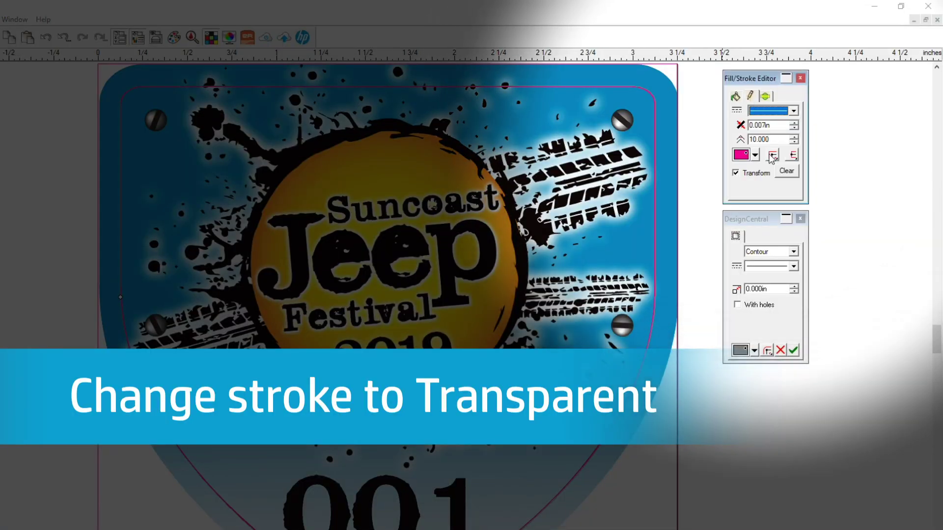
left_click(755, 155)
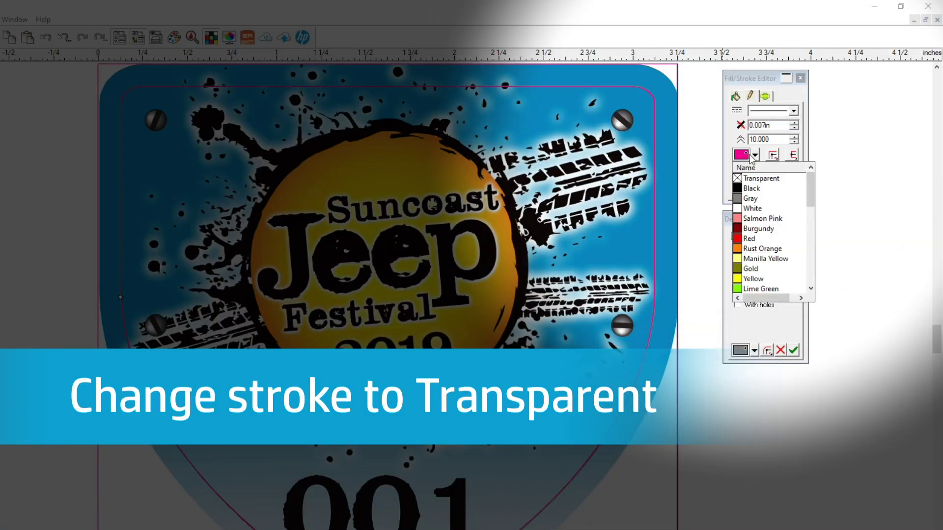
left_click(752, 179)
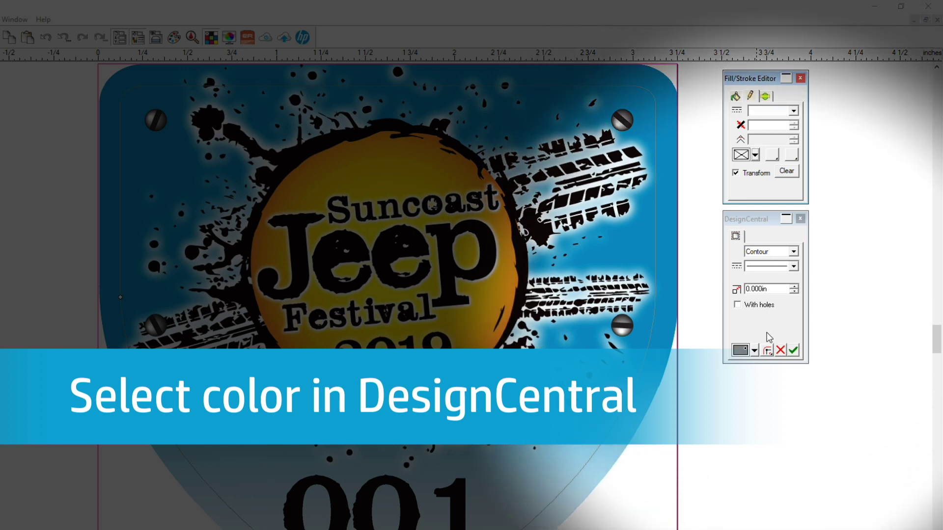
Assign CutContour as the contour line's cut colour in DesignCentral.
left_click(755, 350)
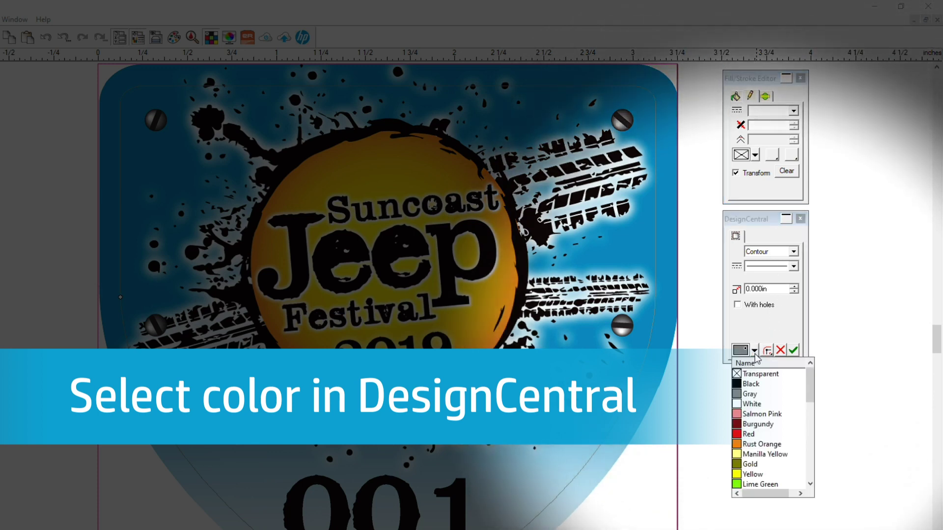
scroll(775, 387, "down", 6)
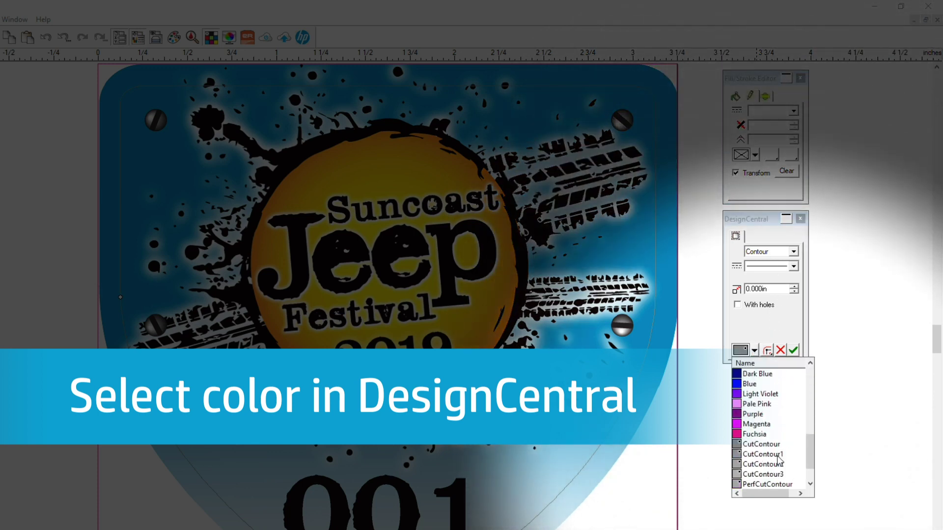
left_click(773, 444)
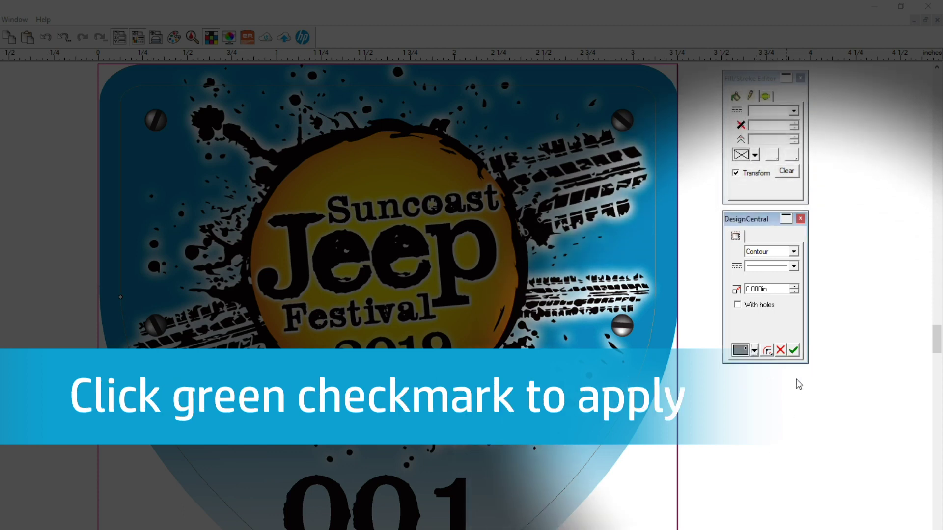
left_click(793, 350)
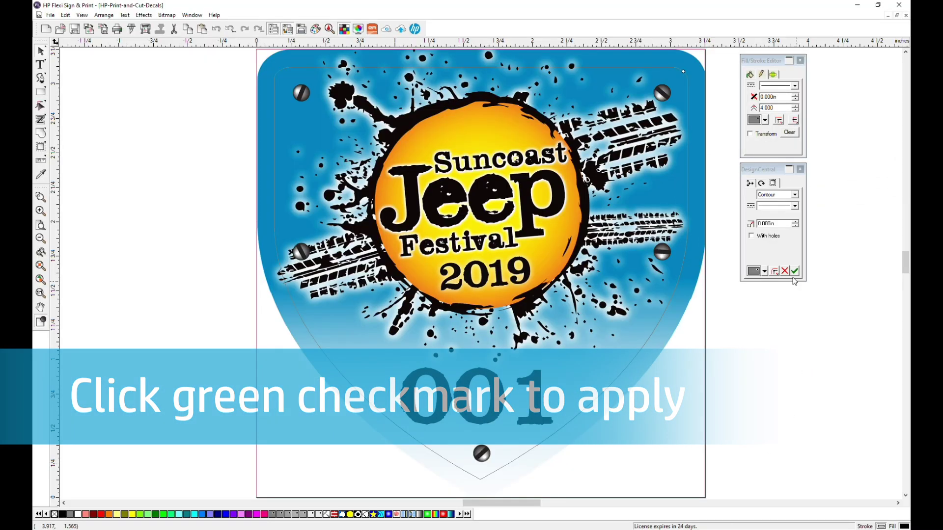
Apply Contour Cut to the outer shield outline and set its stroke to Transparent.
left_click(262, 54)
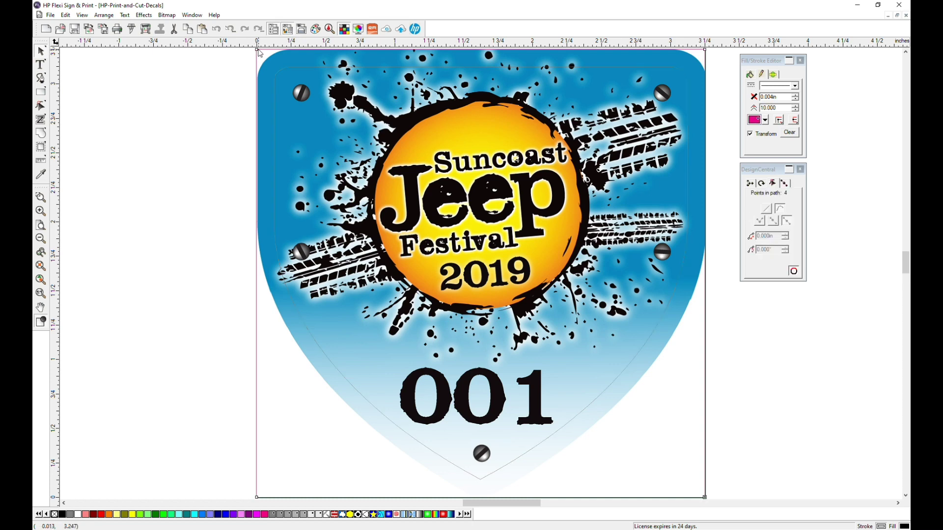
left_click(144, 15)
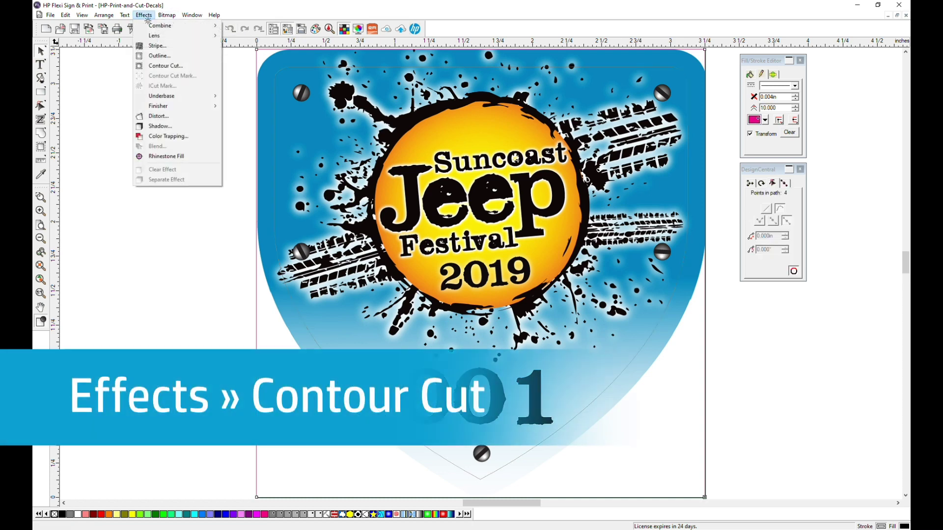
left_click(152, 67)
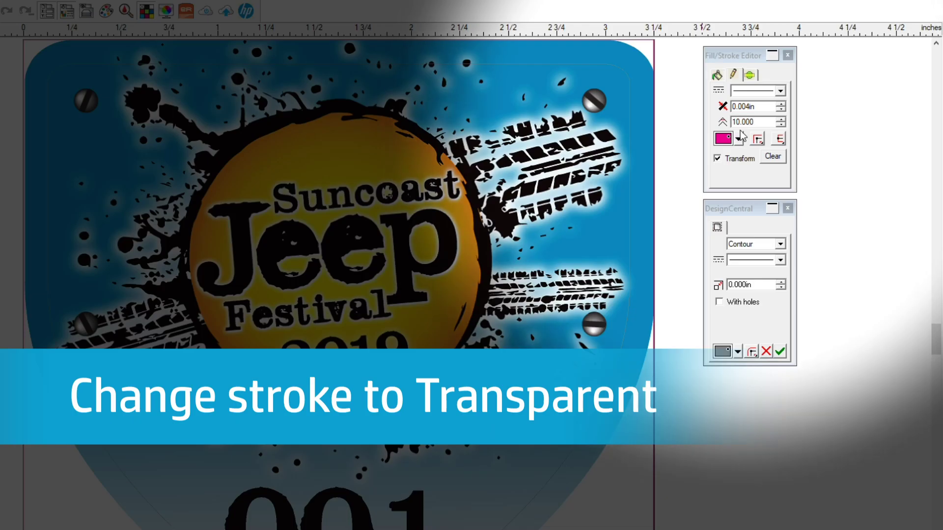
left_click(765, 120)
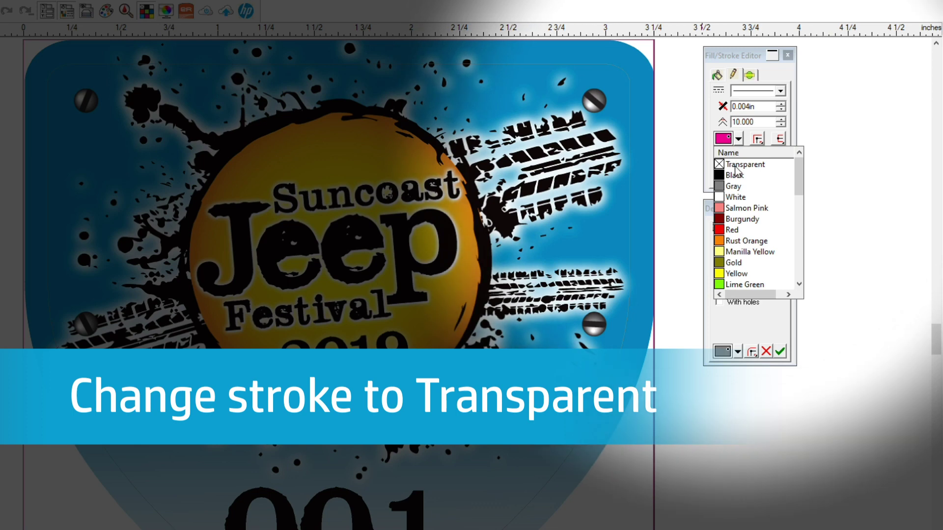
left_click(735, 167)
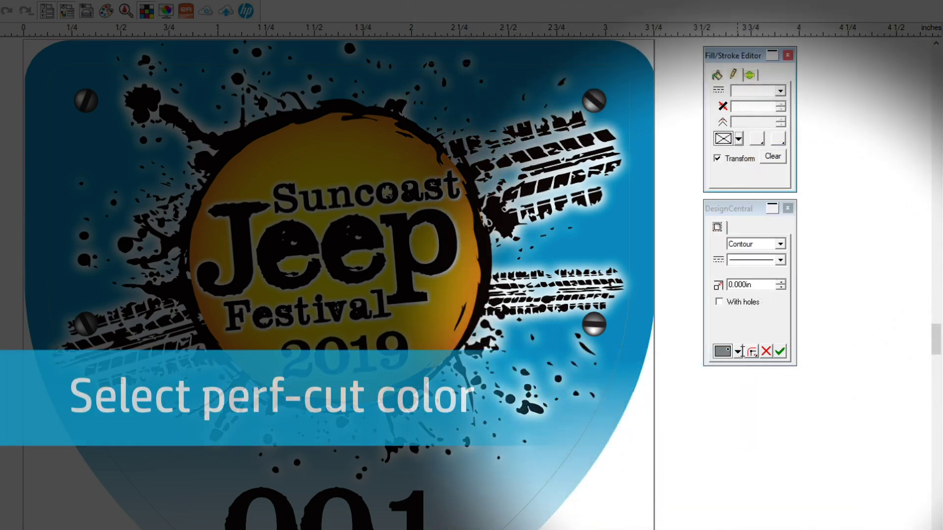
Assign PerfCutContour as the outer outline's cut colour in DesignCentral.
left_click(738, 351)
scroll(747, 430, "down", 3)
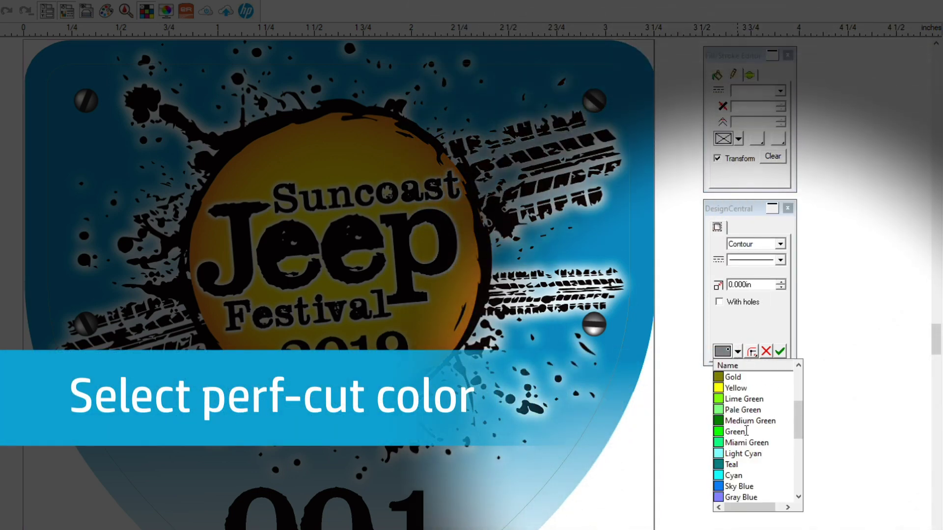
scroll(746, 431, "down", 6)
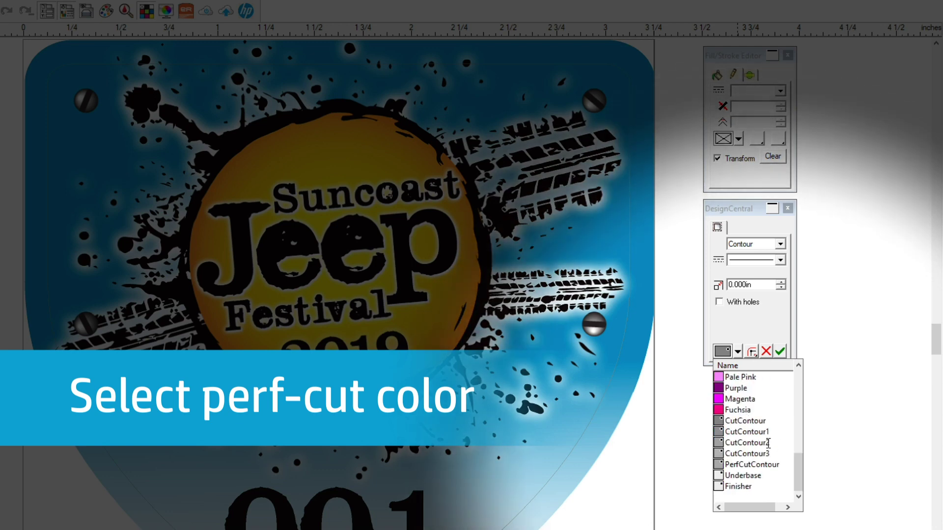
left_click(761, 463)
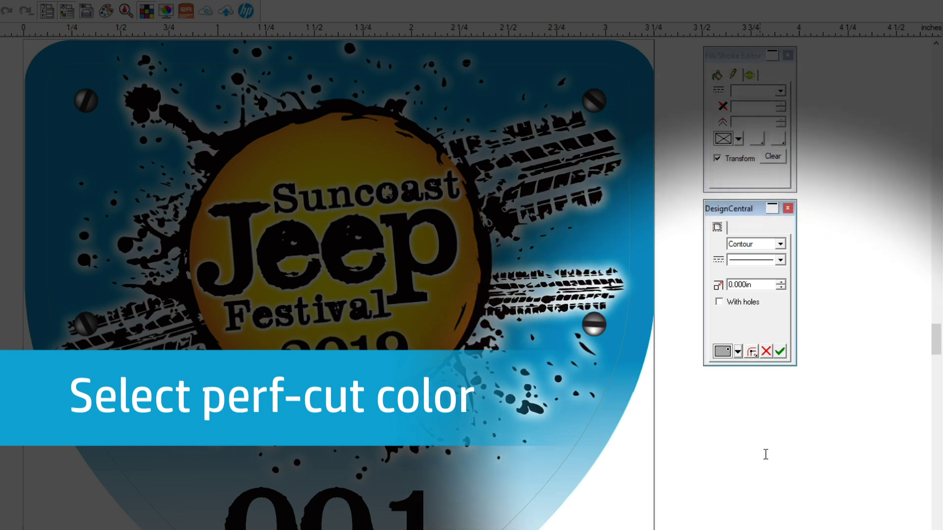
left_click(779, 351)
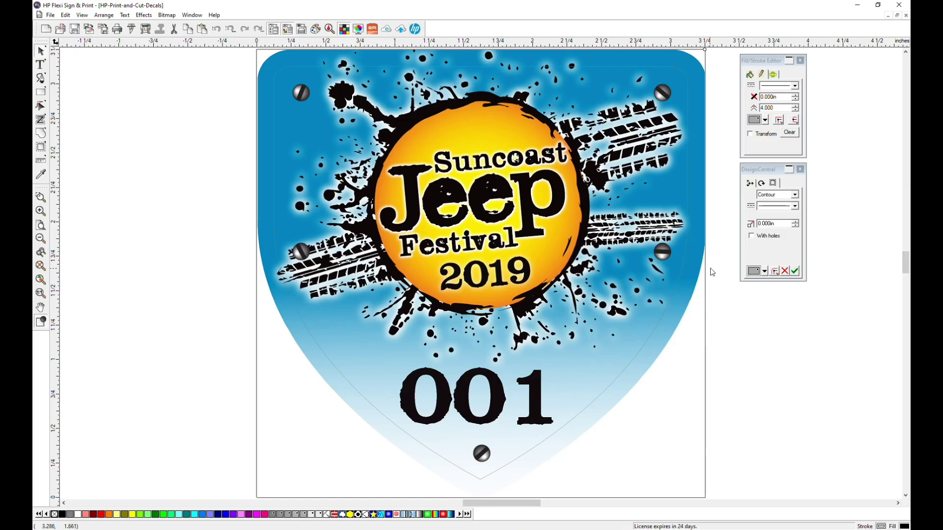
Serialize all objects: 500 copies, 13 columns, 0.250in spacing, with 001 as replaced text.
key("ctrl+a")
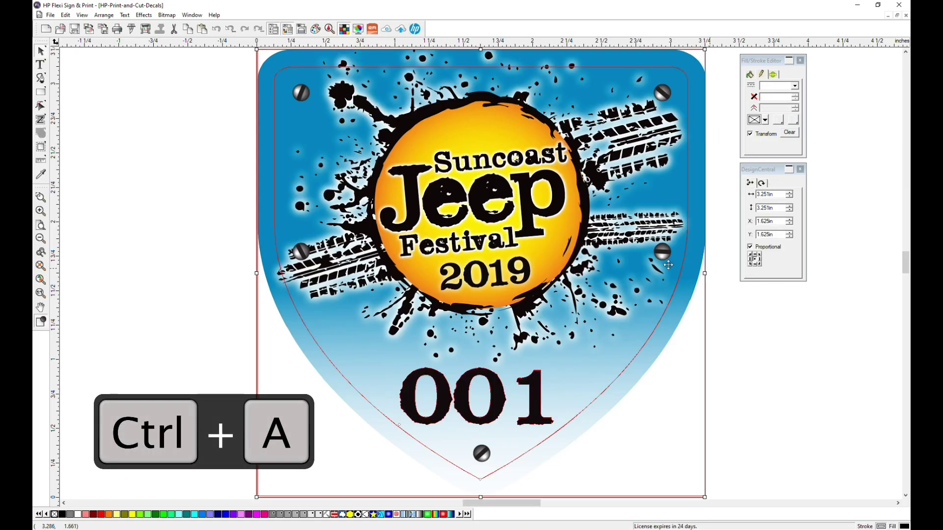
left_click(104, 14)
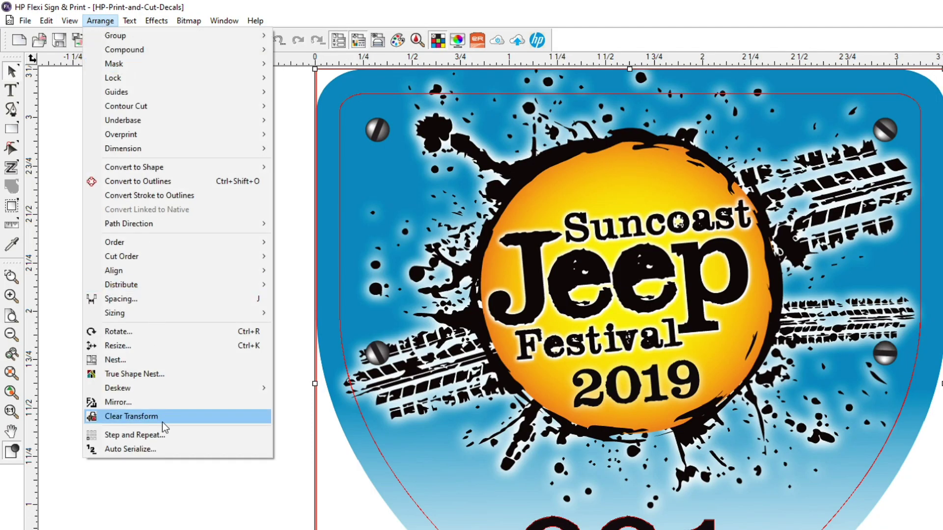
left_click(155, 447)
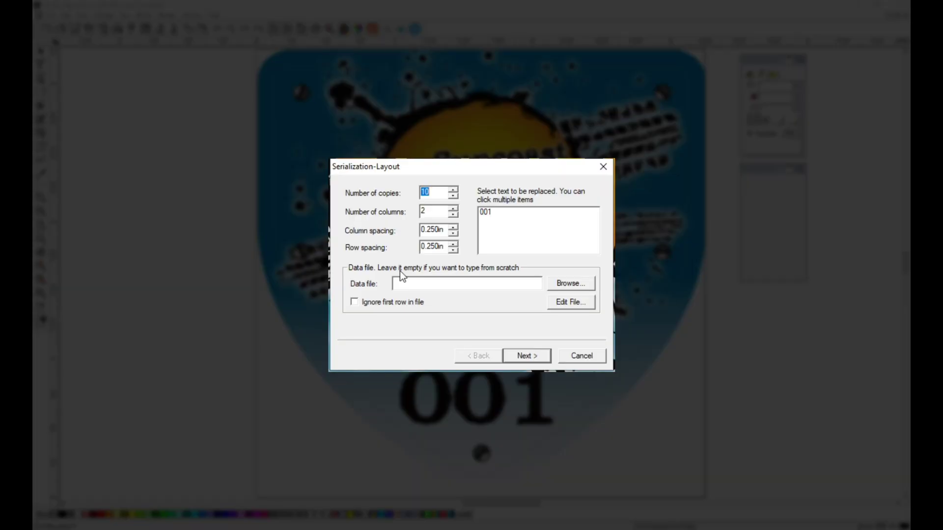
type("5")
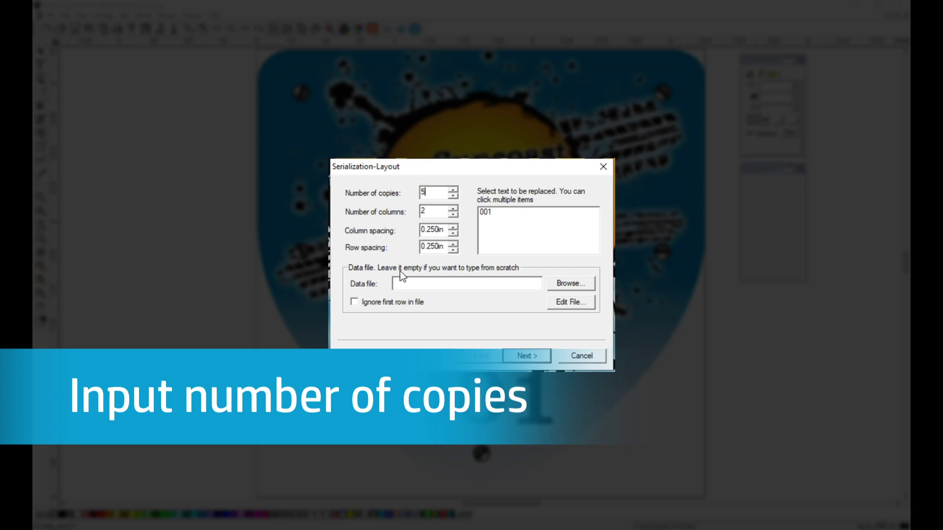
type("00")
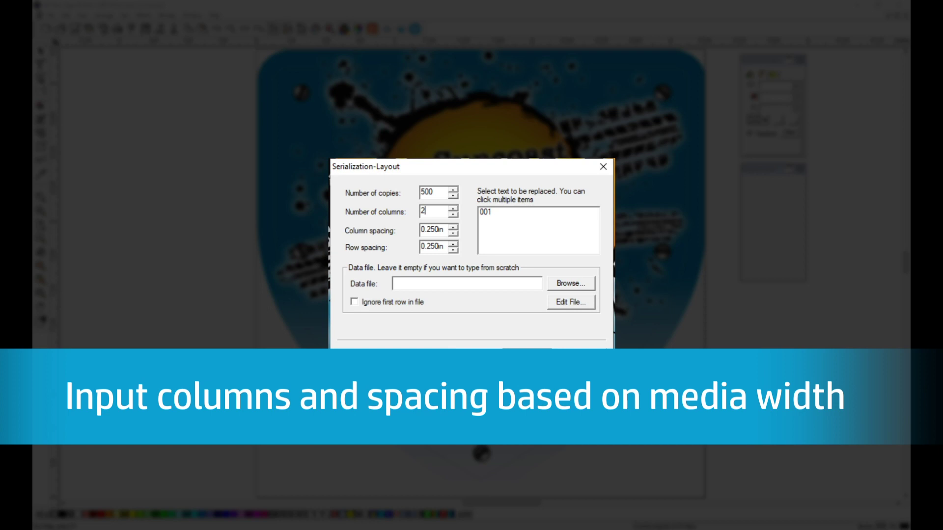
key("BackSpace")
type("1")
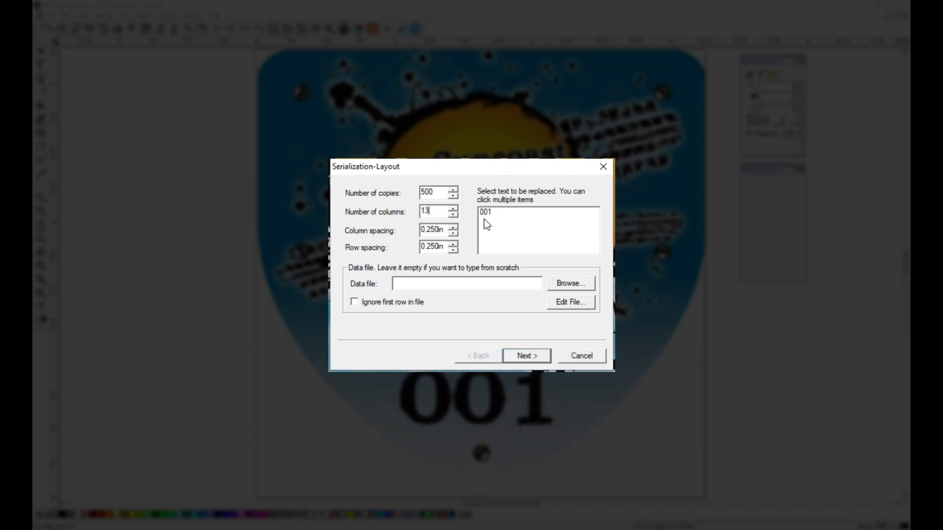
type("3")
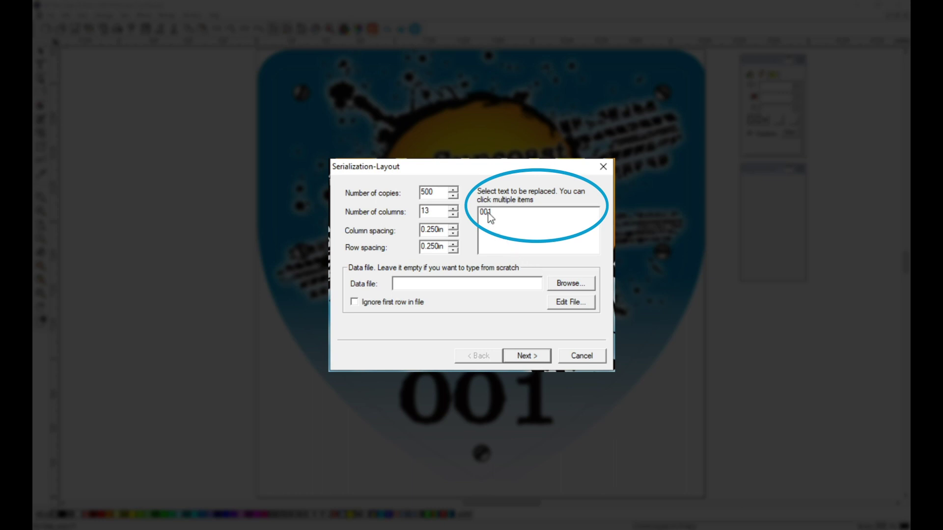
left_click(489, 212)
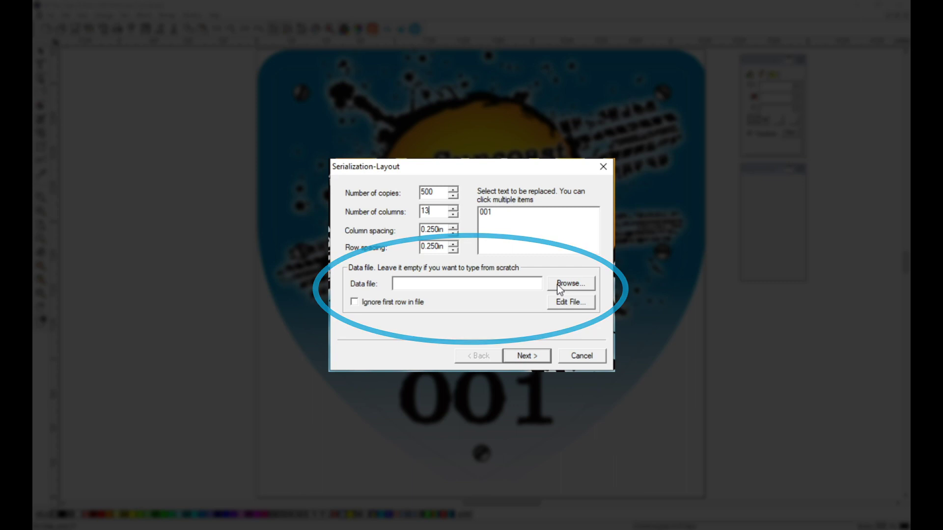
left_click(518, 355)
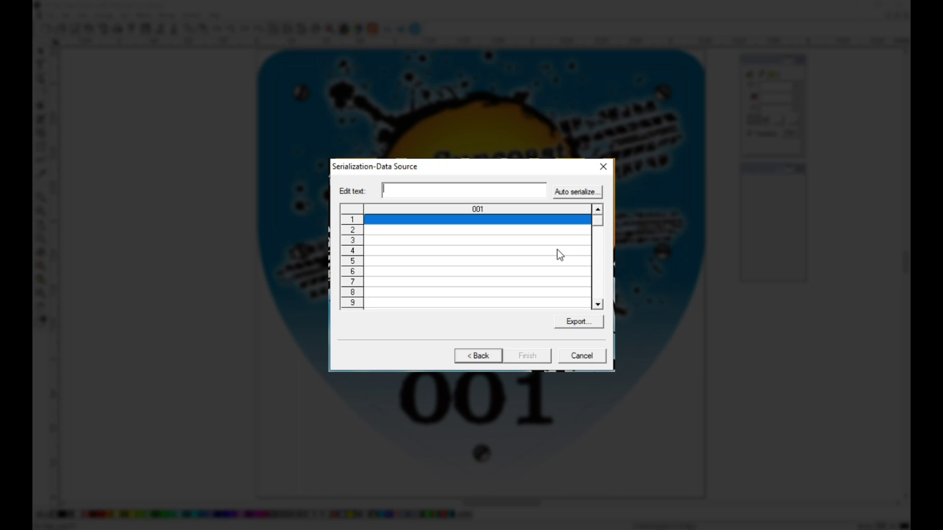
Auto-serialize the data source starting at 001 with increment 1.
left_click(579, 192)
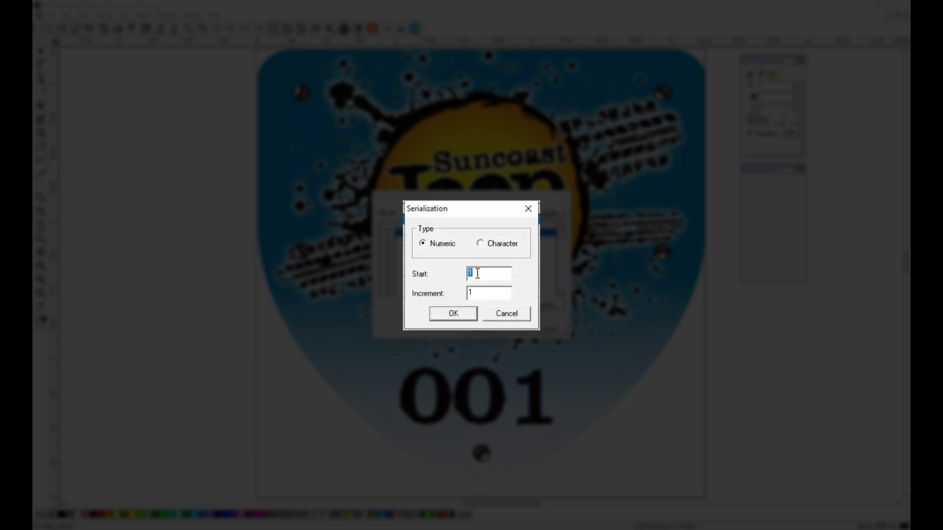
type("001")
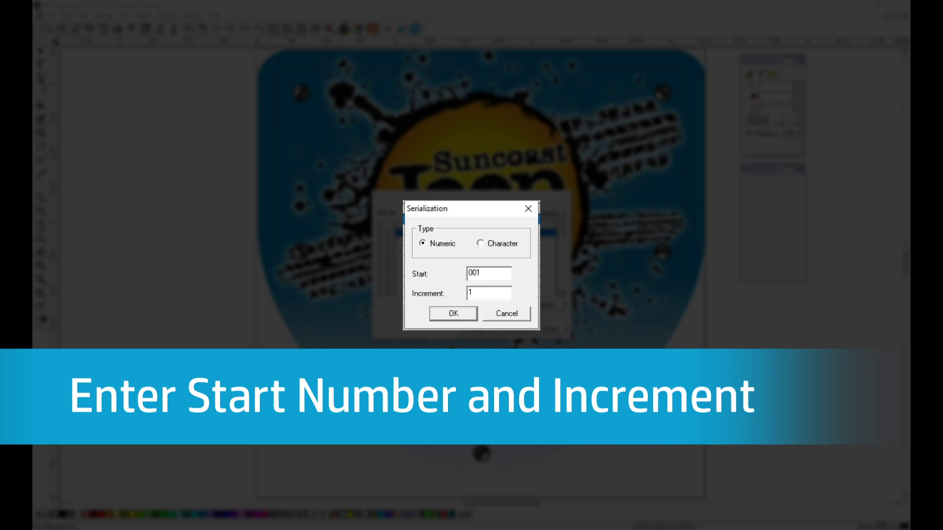
key("Return")
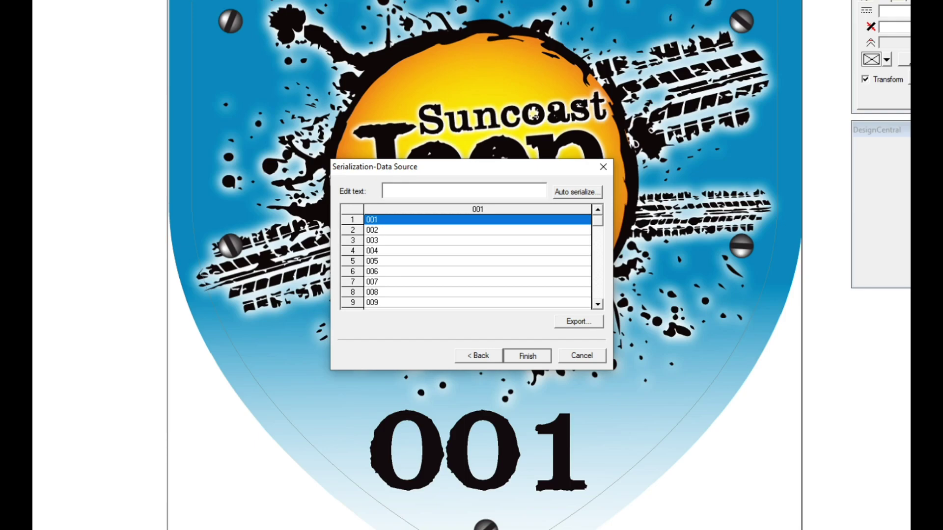
Finish the serialization wizard and zoom to check the generated sheet of numbered decals.
key("Return")
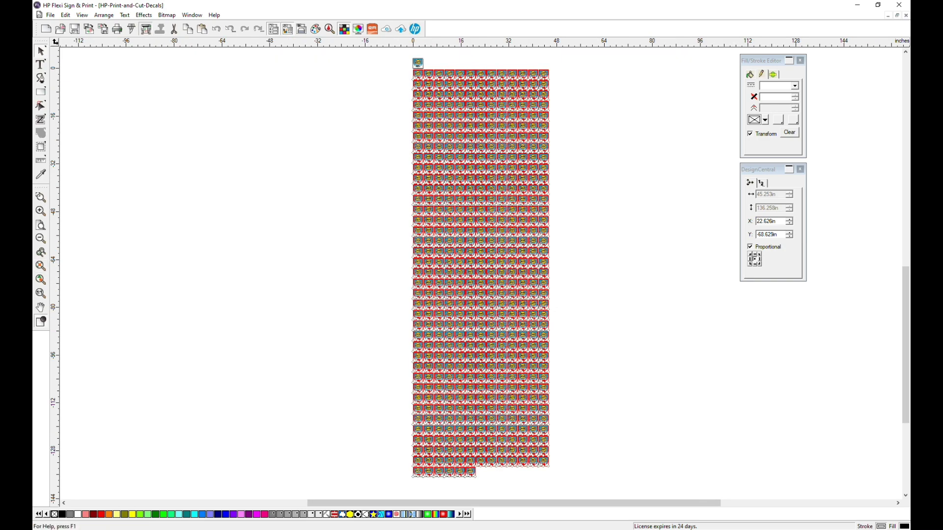
scroll(474, 275, "up", 10)
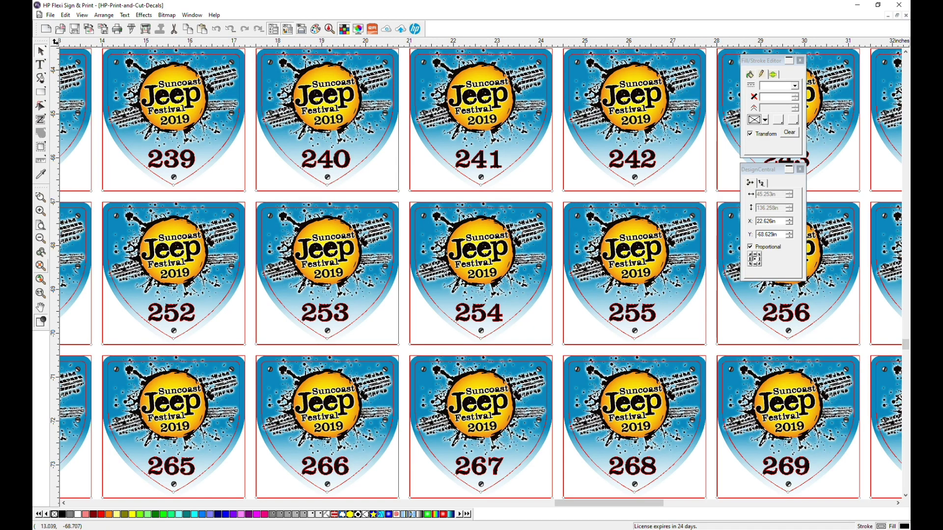
scroll(185, 282, "down", 10)
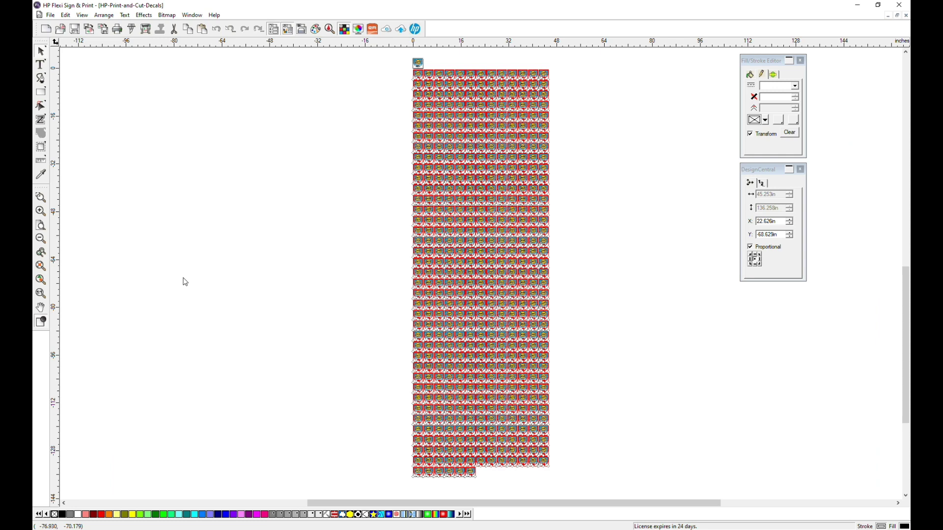
left_click(146, 29)
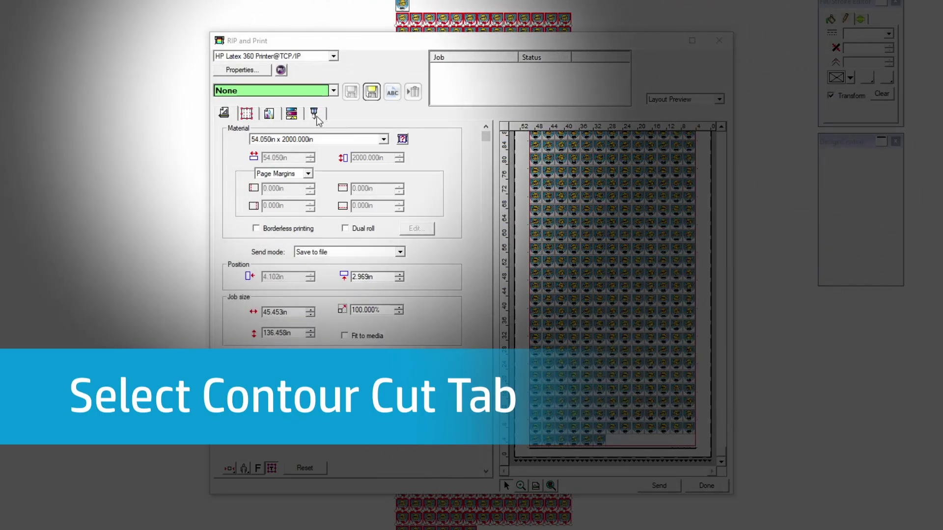
Assign the Self-Adhesive Vinyl - Kiss cut preset to CutContour in the Contour Cut settings.
left_click(316, 118)
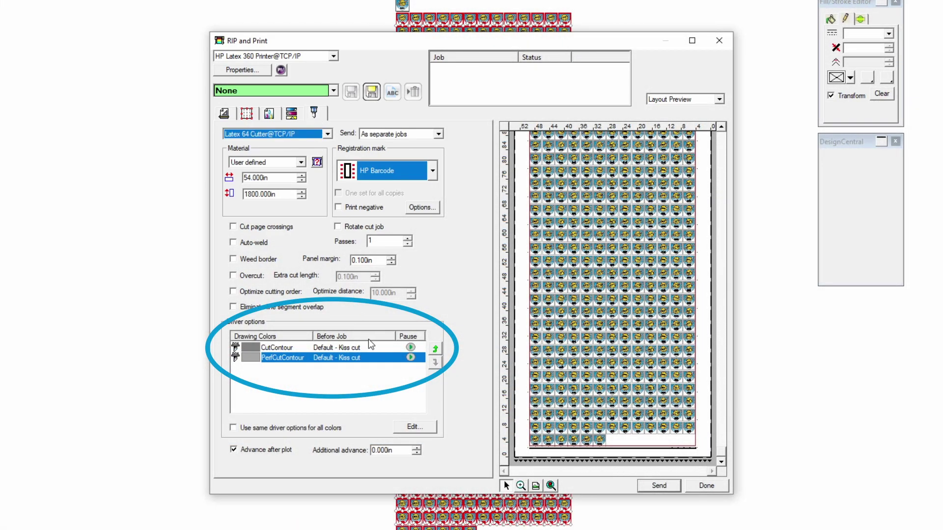
left_click(255, 347)
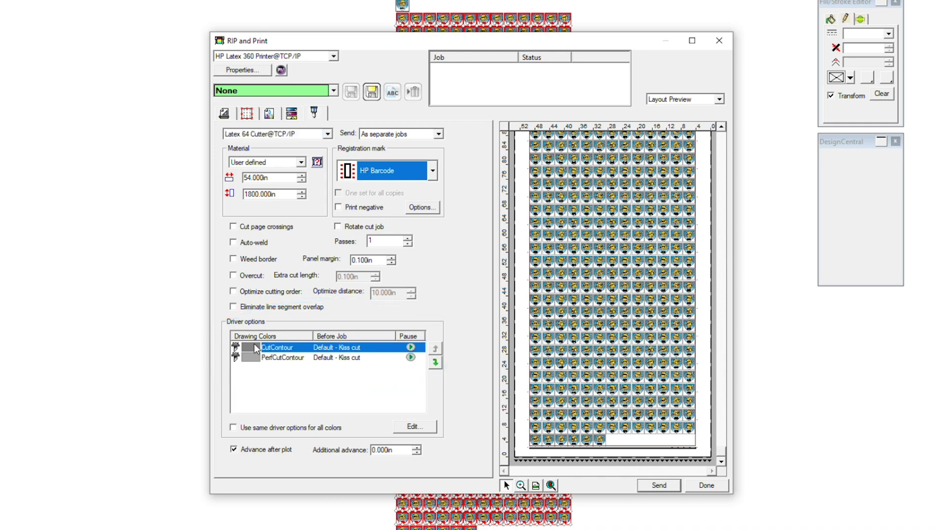
left_click(413, 426)
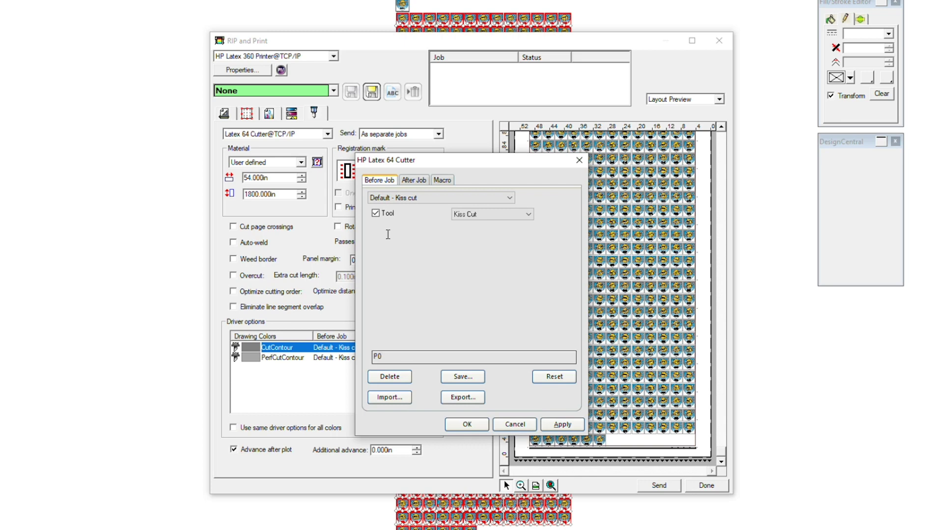
left_click(389, 196)
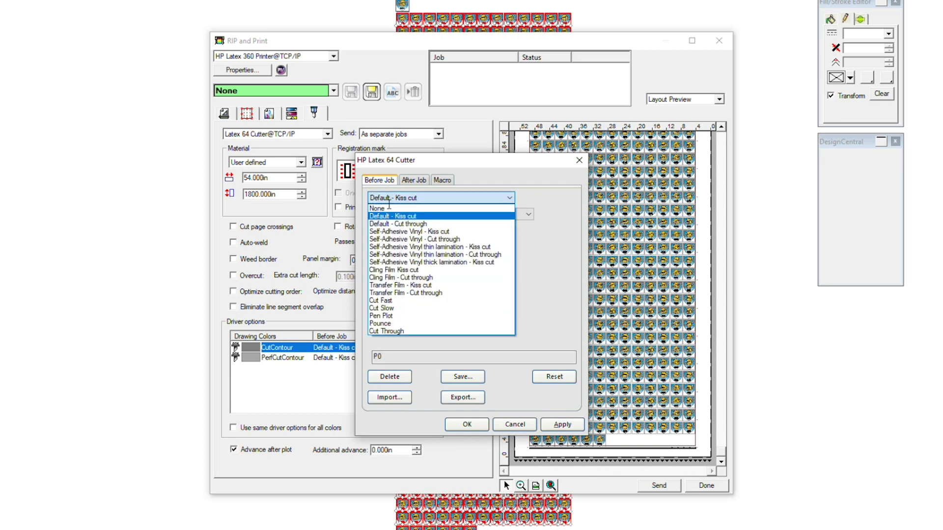
left_click(386, 232)
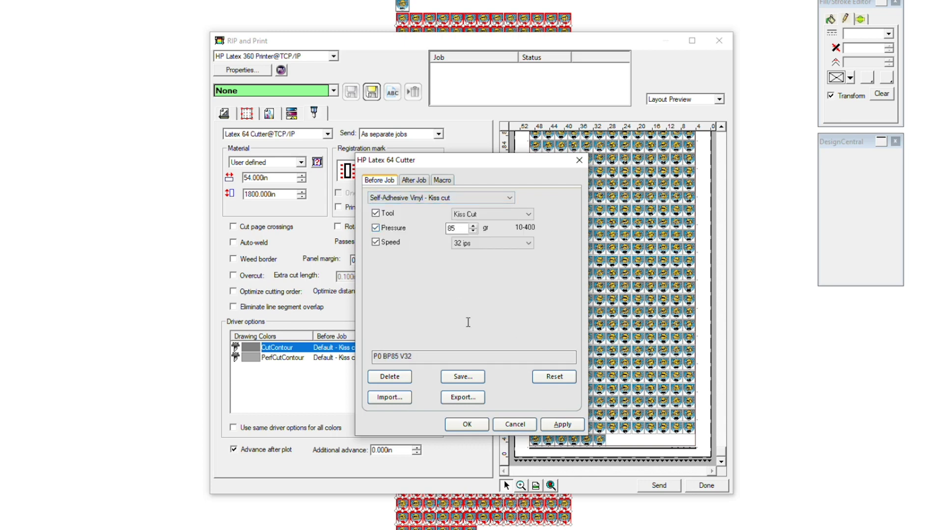
left_click(562, 424)
left_click(467, 425)
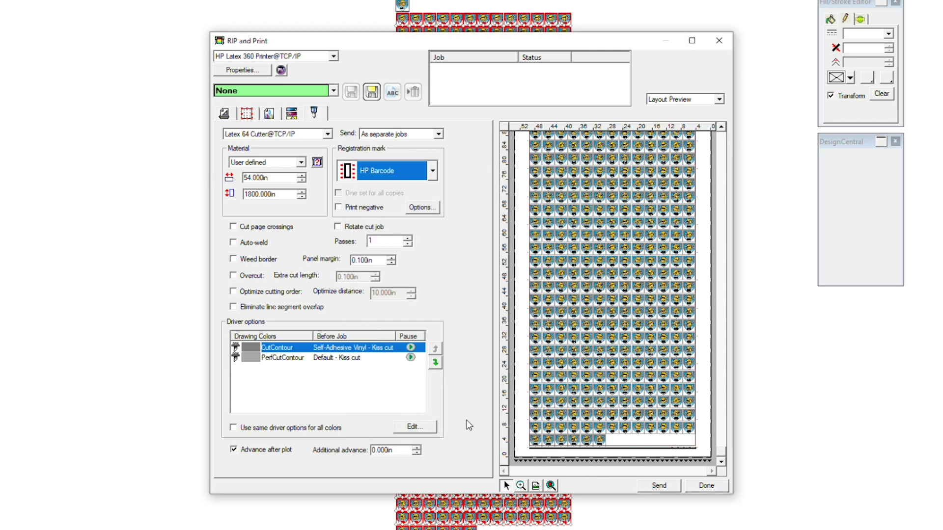
left_click(248, 359)
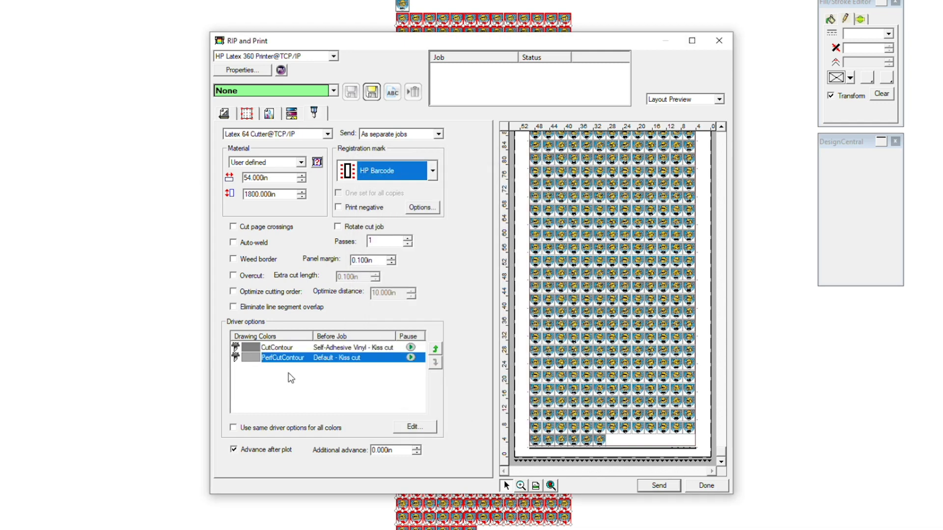
Assign the Self-Adhesive Vinyl - Cut through preset to PerfCutContour.
left_click(403, 426)
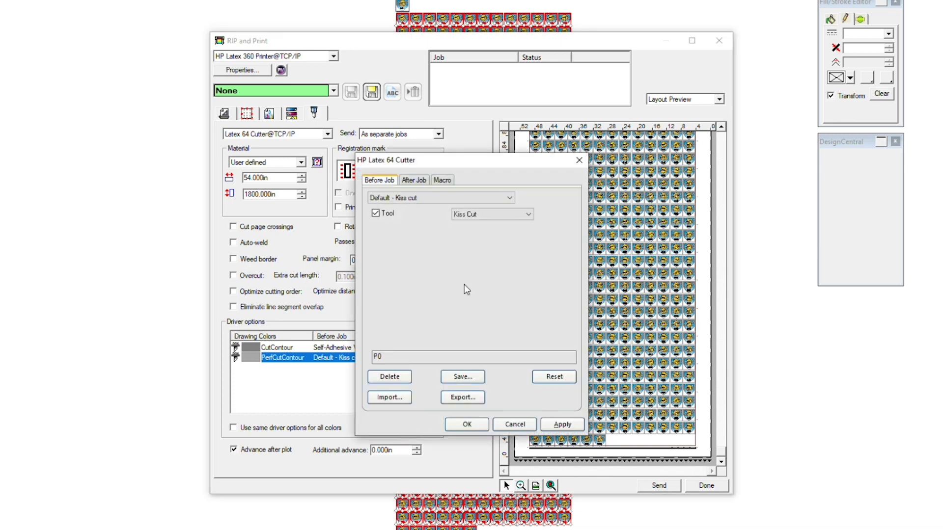
left_click(432, 199)
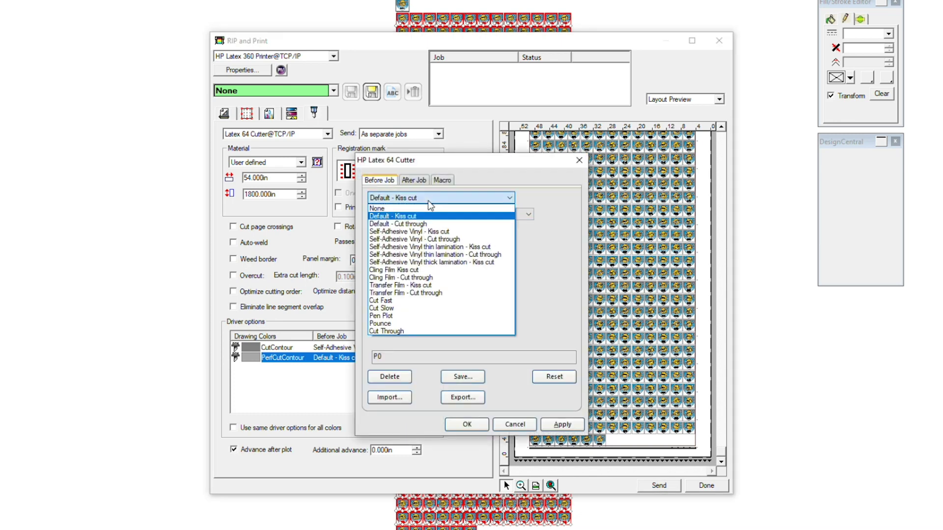
left_click(437, 240)
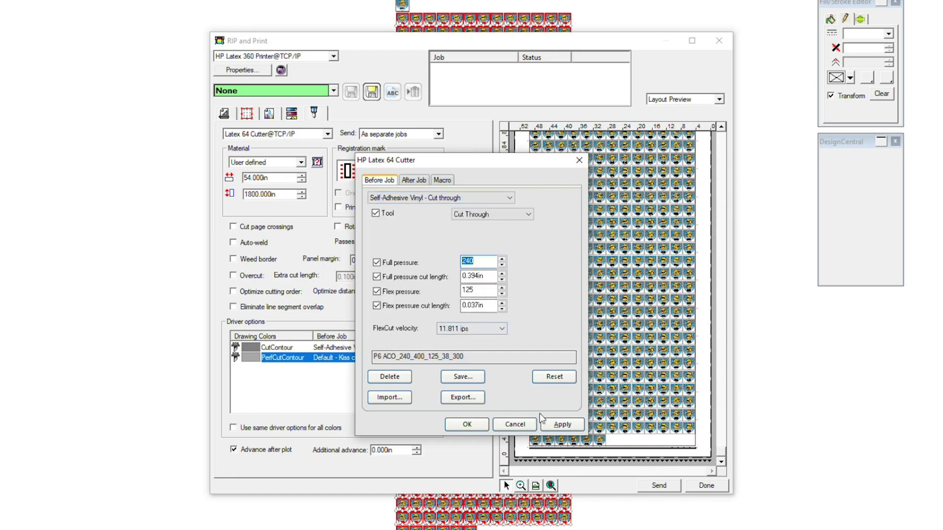
left_click(562, 424)
left_click(474, 425)
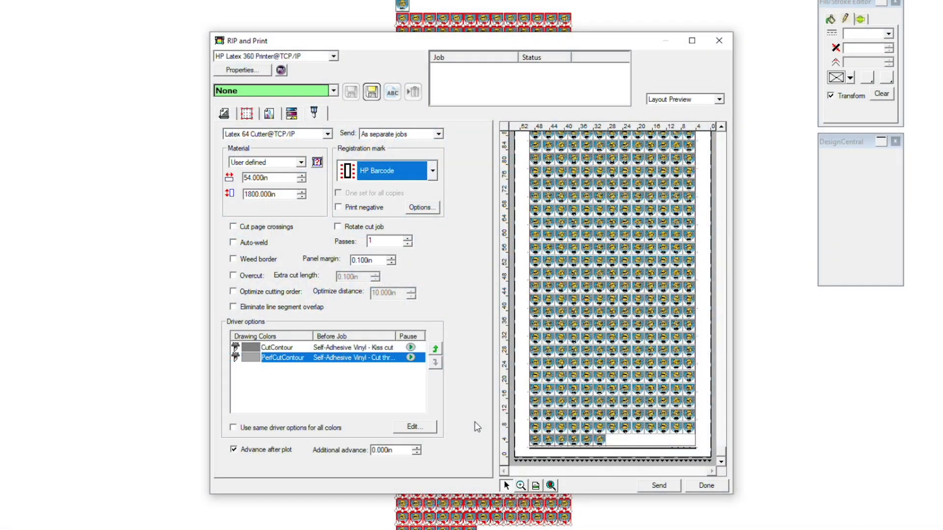
Send the numbered decal sheet from RIP and Print so the job file generates for Production Manager.
left_click(664, 485)
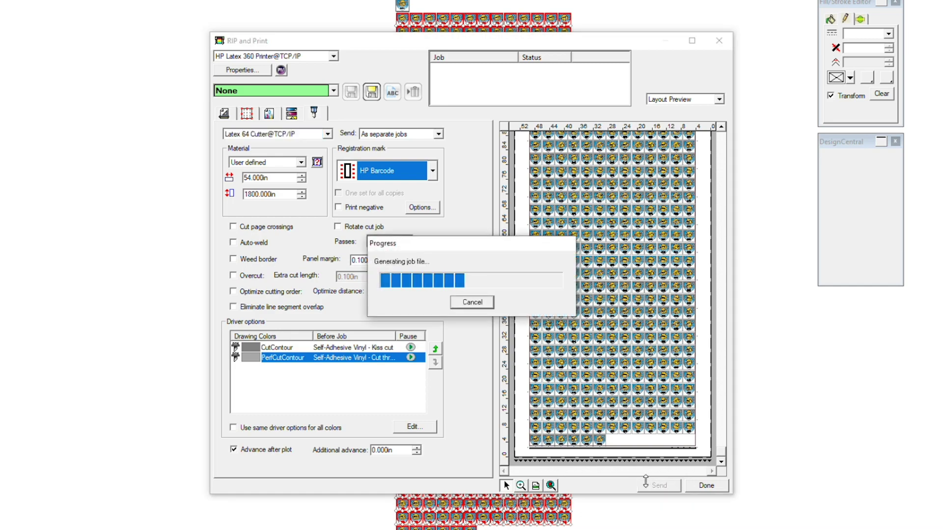